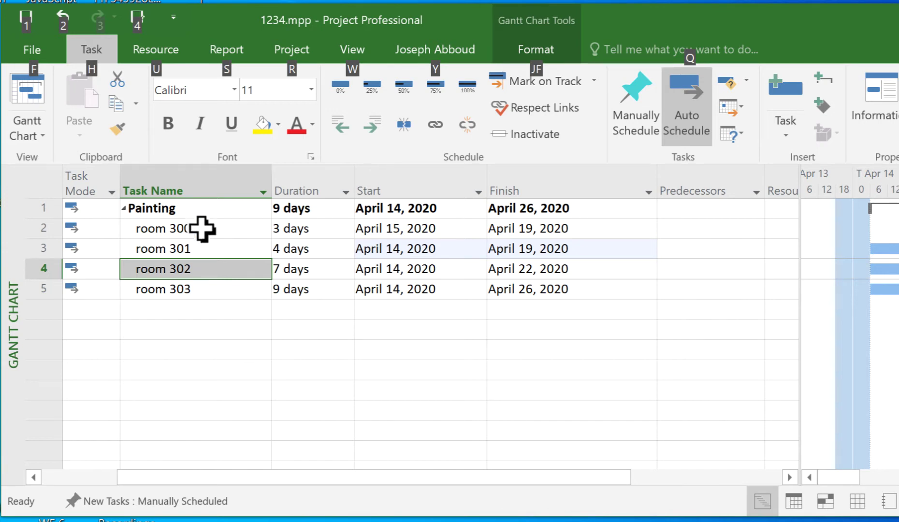
Review the durations and the start and finish dates of the room 300 to room 303 tasks, row by row.
{"action": "left_click", "coordinate": [187, 229]}
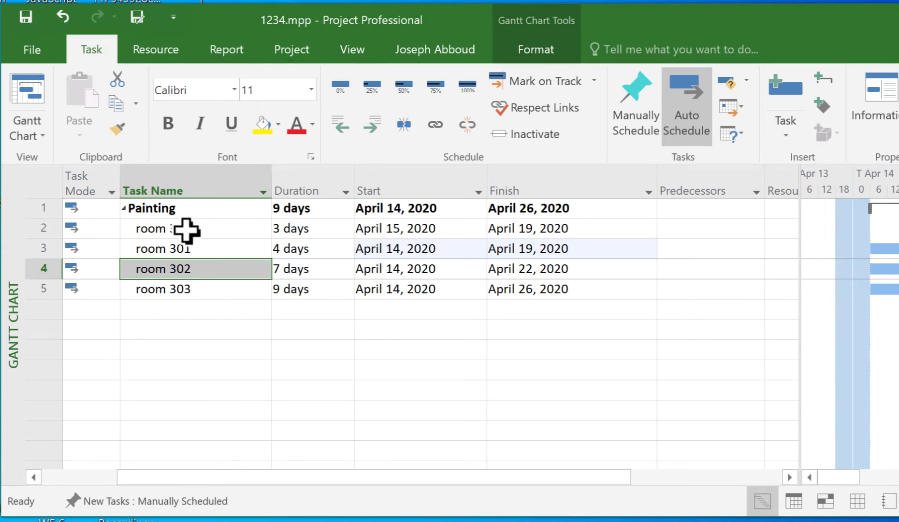
{"action": "left_click", "coordinate": [227, 370]}
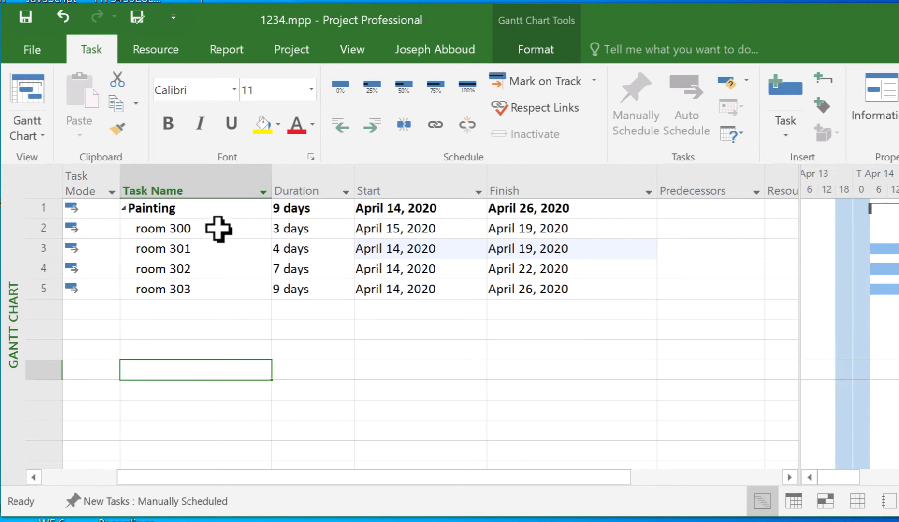
{"action": "left_click", "coordinate": [324, 233]}
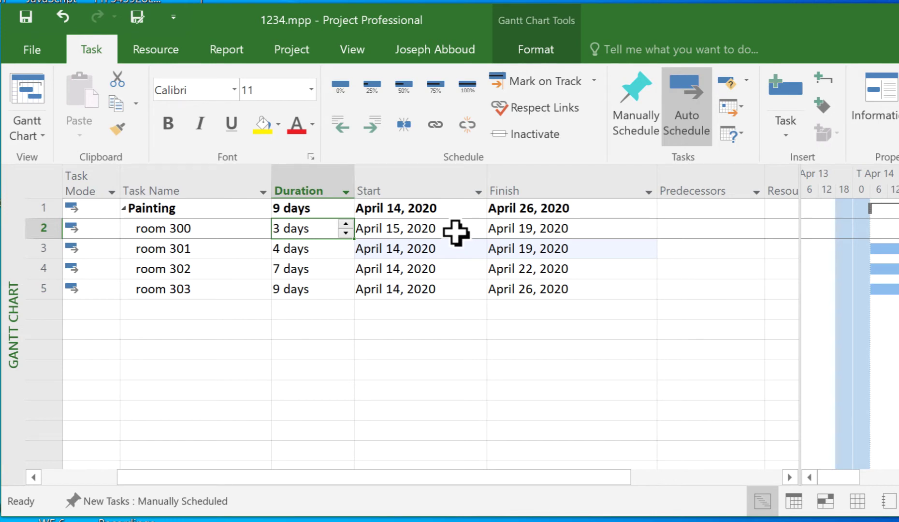
{"action": "left_click", "coordinate": [578, 232]}
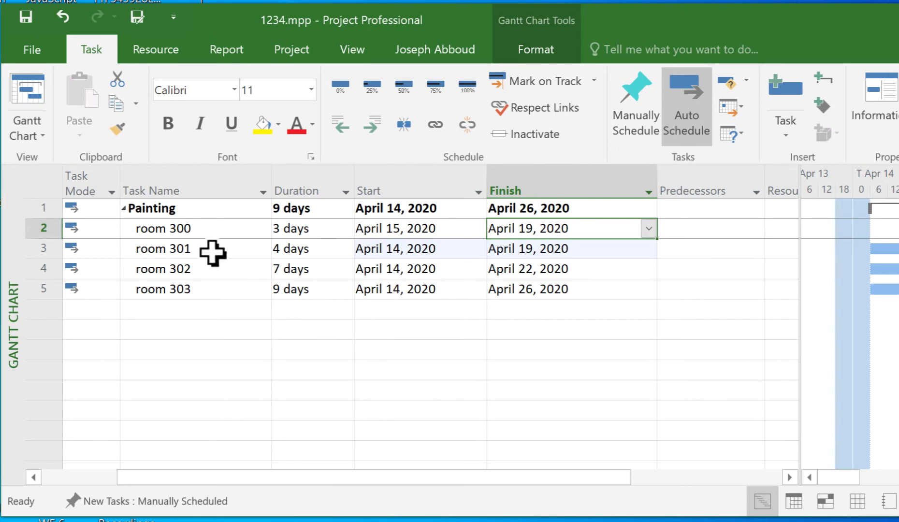
{"action": "left_click", "coordinate": [321, 252]}
{"action": "left_click", "coordinate": [318, 269]}
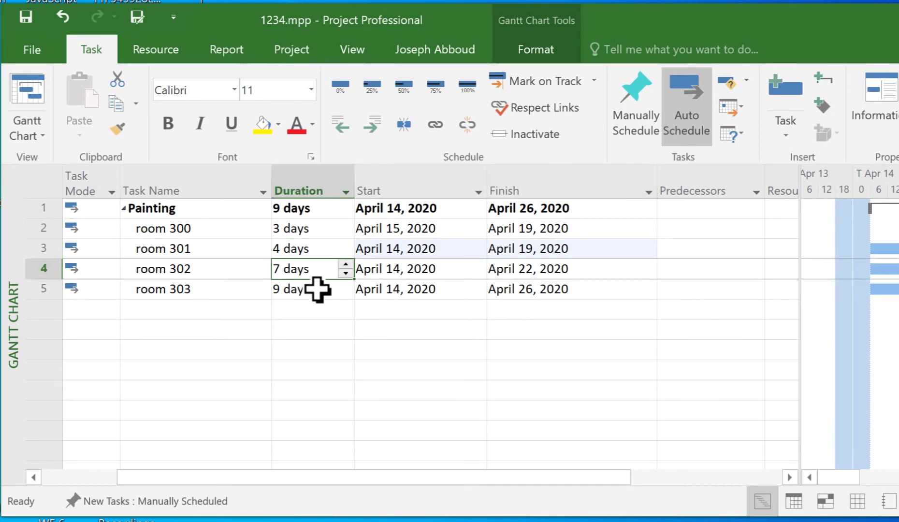
{"action": "left_click", "coordinate": [318, 289]}
{"action": "left_click", "coordinate": [318, 328]}
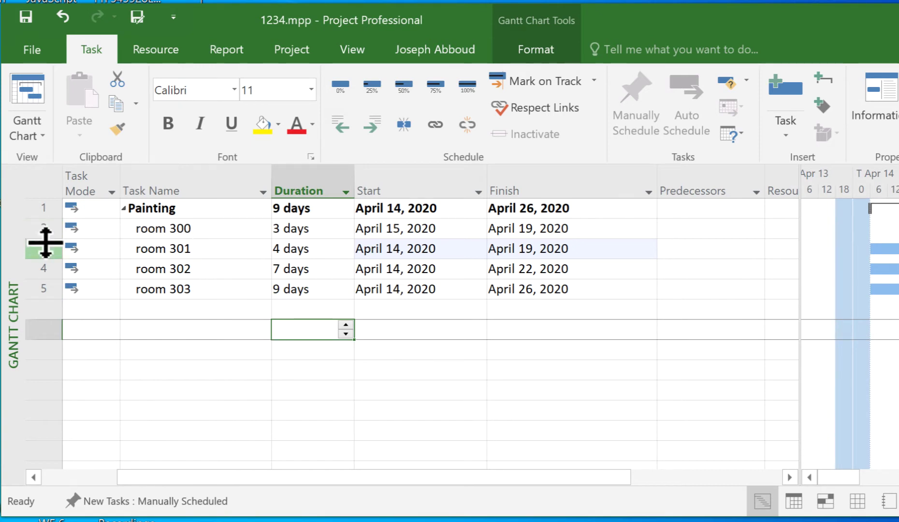
{"action": "left_click", "coordinate": [34, 228]}
{"action": "left_click", "coordinate": [34, 246]}
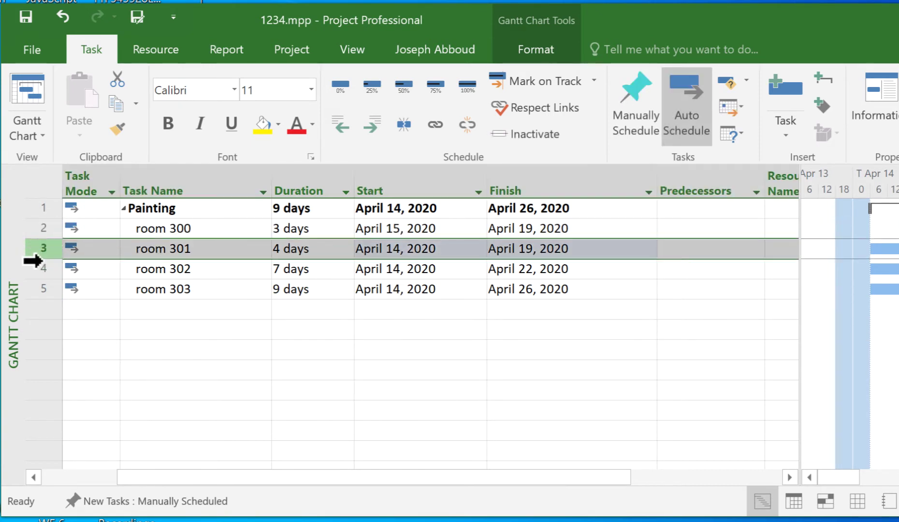
{"action": "left_click", "coordinate": [42, 270]}
{"action": "left_click", "coordinate": [39, 290]}
{"action": "left_click", "coordinate": [143, 329]}
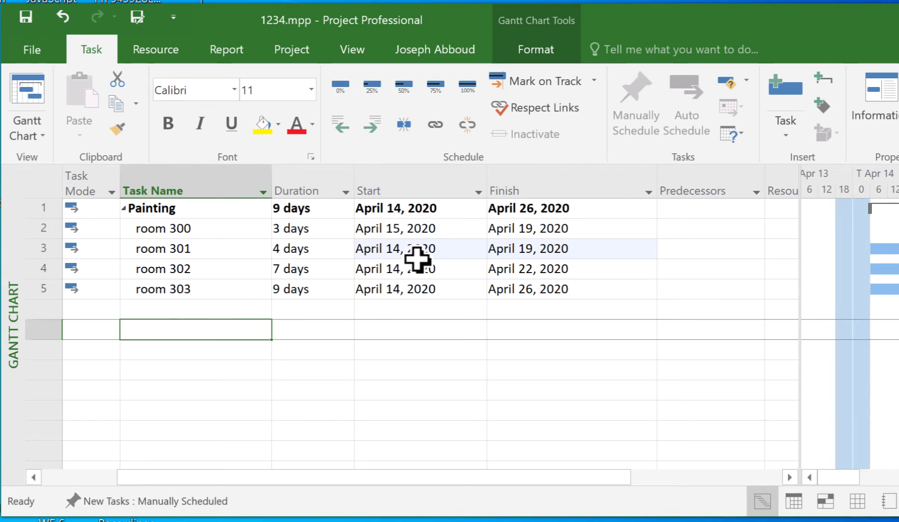
Set task 2 (room 300) as the predecessor of room 301.
{"action": "left_click", "coordinate": [698, 250]}
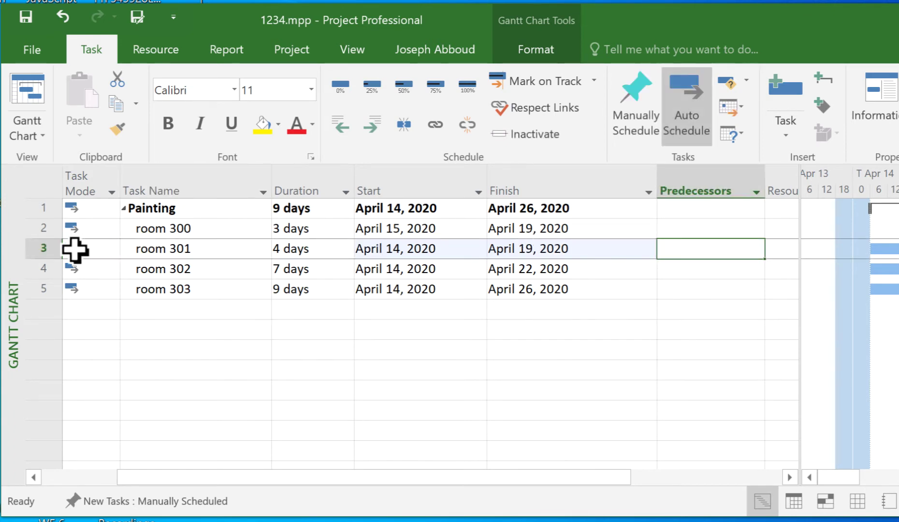
{"action": "left_click", "coordinate": [43, 248]}
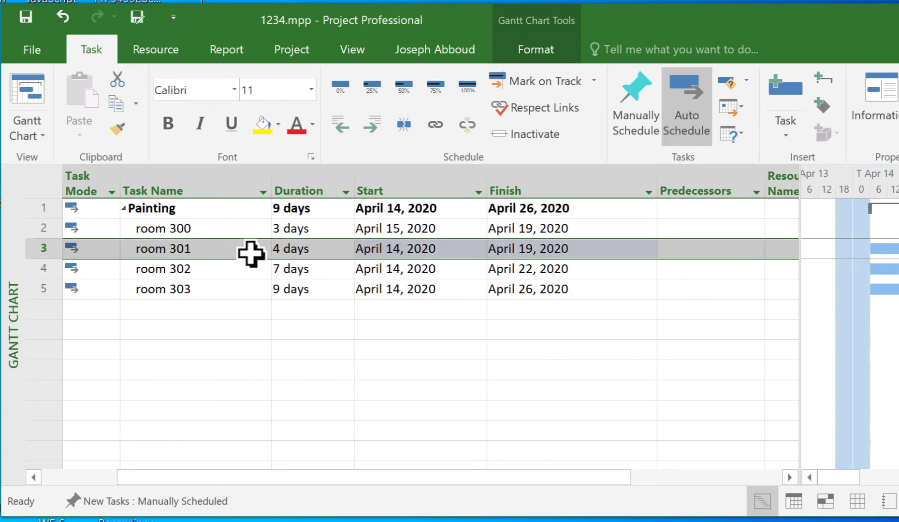
{"action": "left_click", "coordinate": [223, 229]}
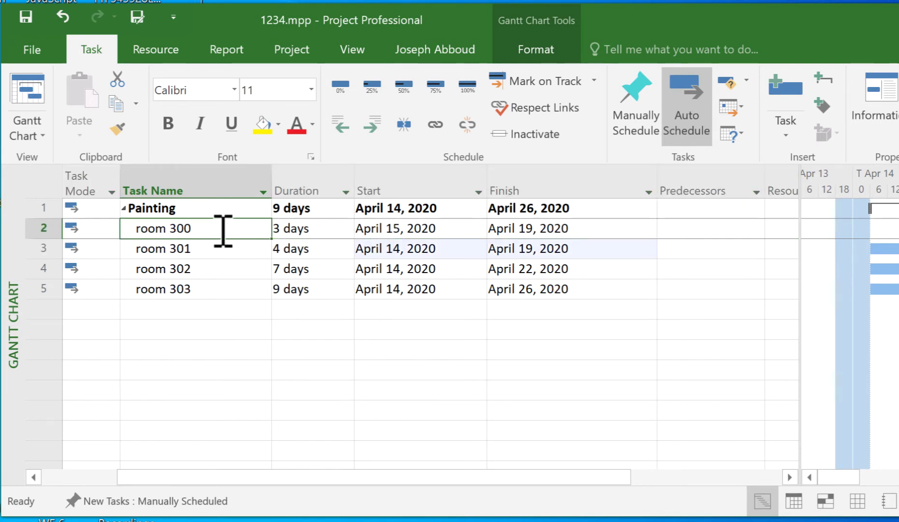
{"action": "left_click", "coordinate": [44, 228]}
{"action": "left_click", "coordinate": [44, 207], "text": "shift"}
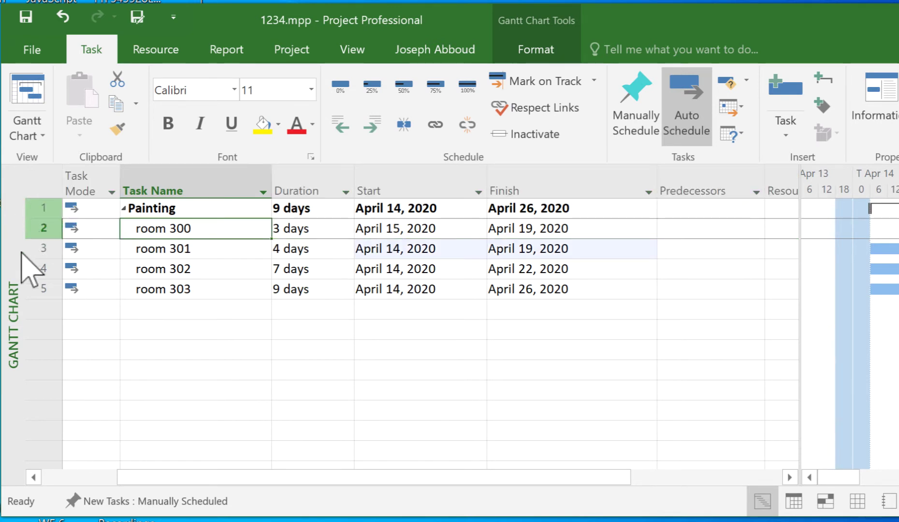
{"action": "left_click", "coordinate": [33, 228]}
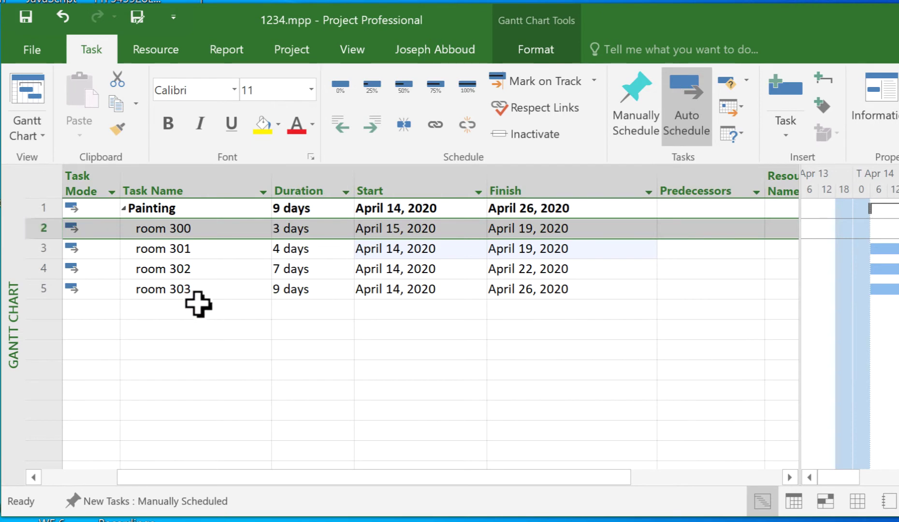
{"action": "left_click", "coordinate": [679, 249]}
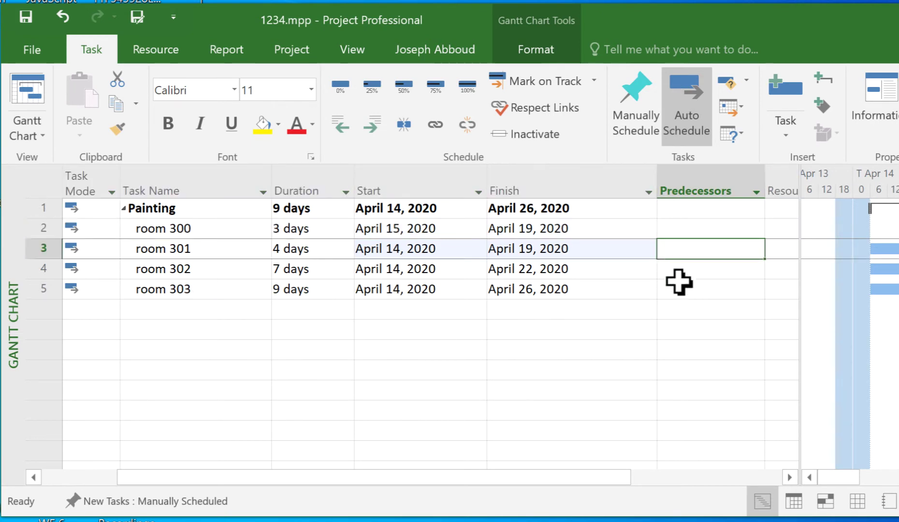
{"action": "type", "text": "2"}
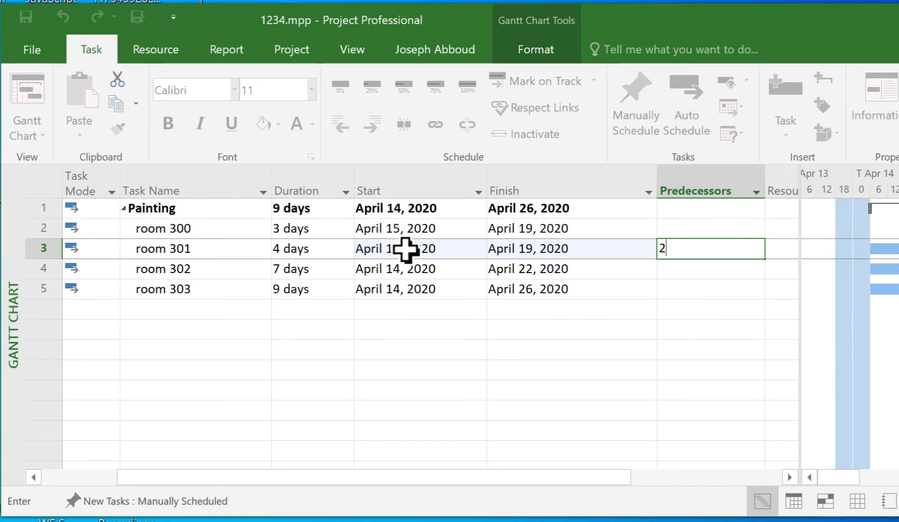
{"action": "key", "text": "Return"}
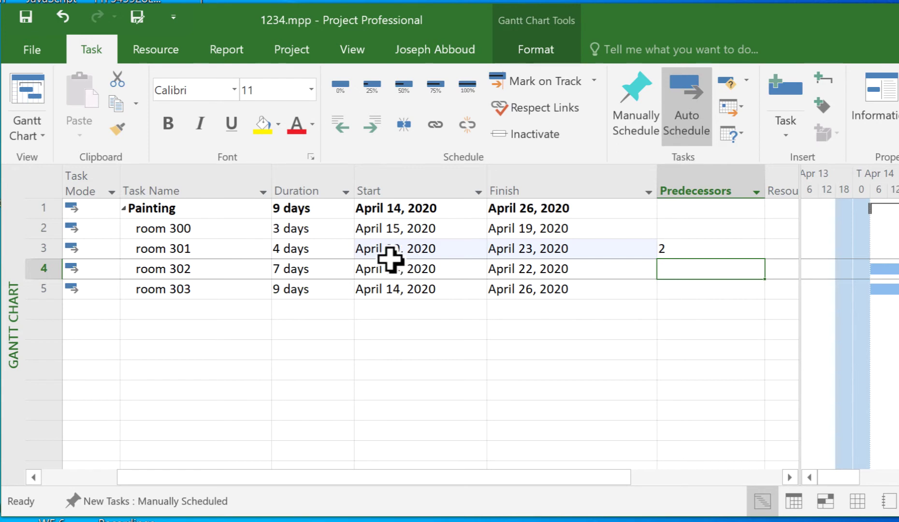
Examine room 301's recalculated schedule and the predecessor, link type and lag in its task information.
{"action": "left_click", "coordinate": [684, 255]}
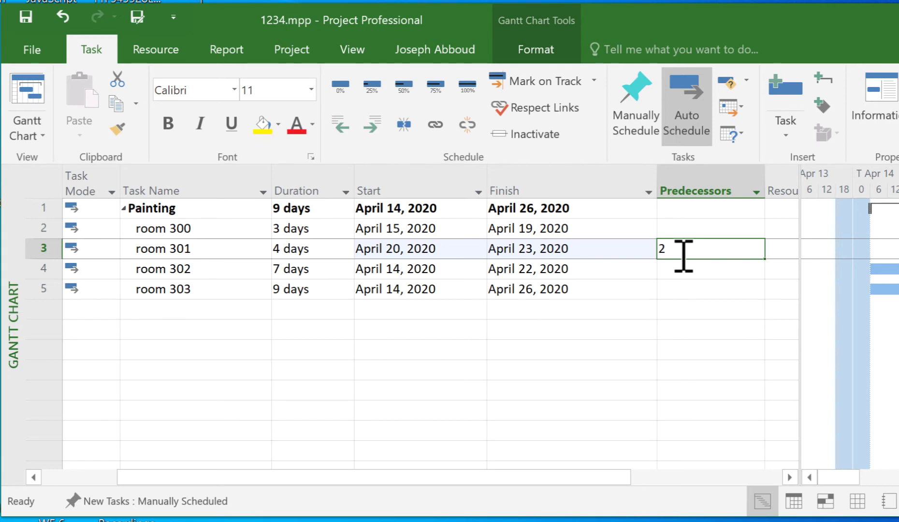
{"action": "left_click", "coordinate": [619, 254]}
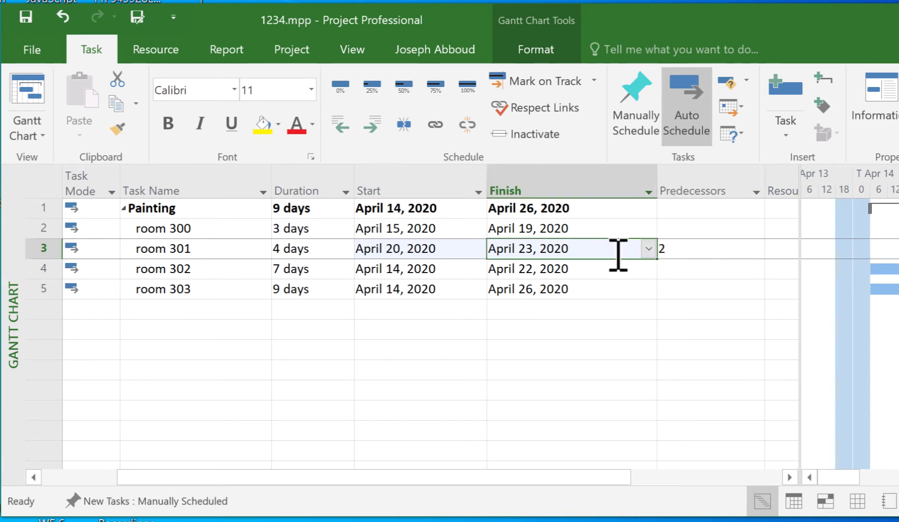
{"action": "left_click", "coordinate": [41, 248]}
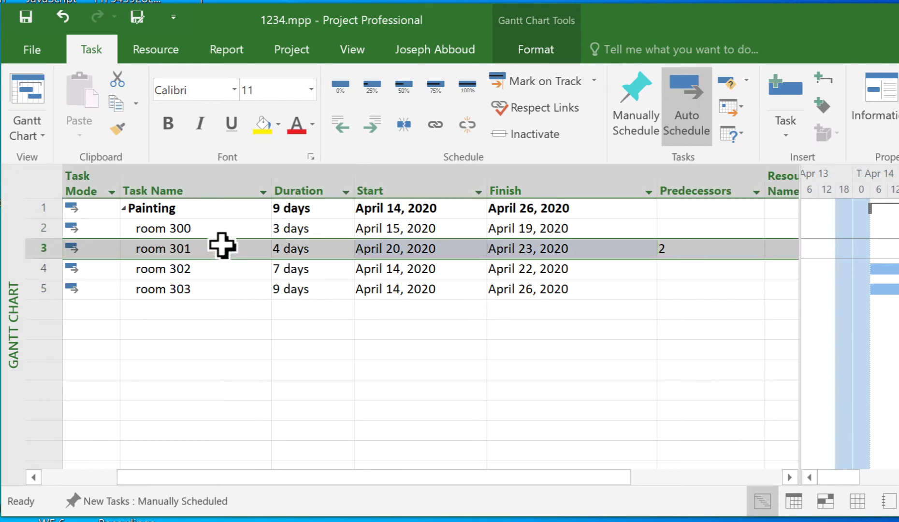
{"action": "left_click", "coordinate": [220, 227]}
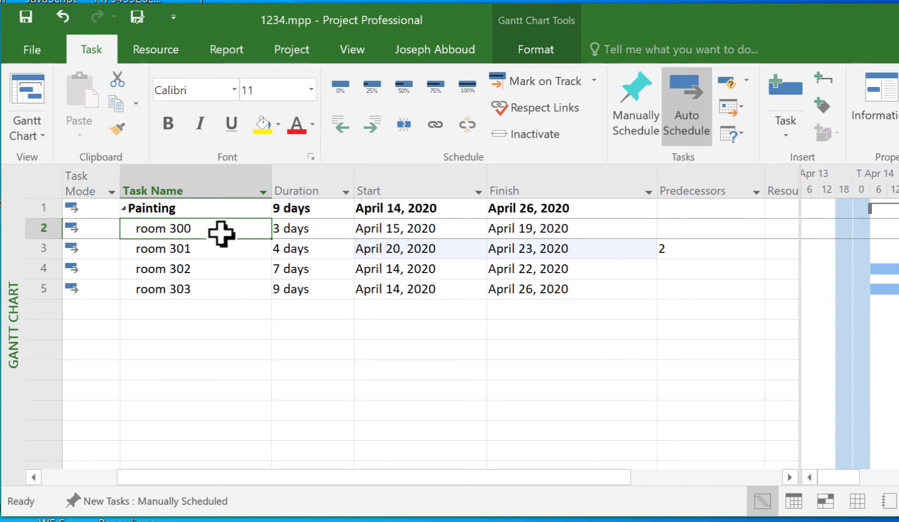
{"action": "left_click", "coordinate": [214, 248]}
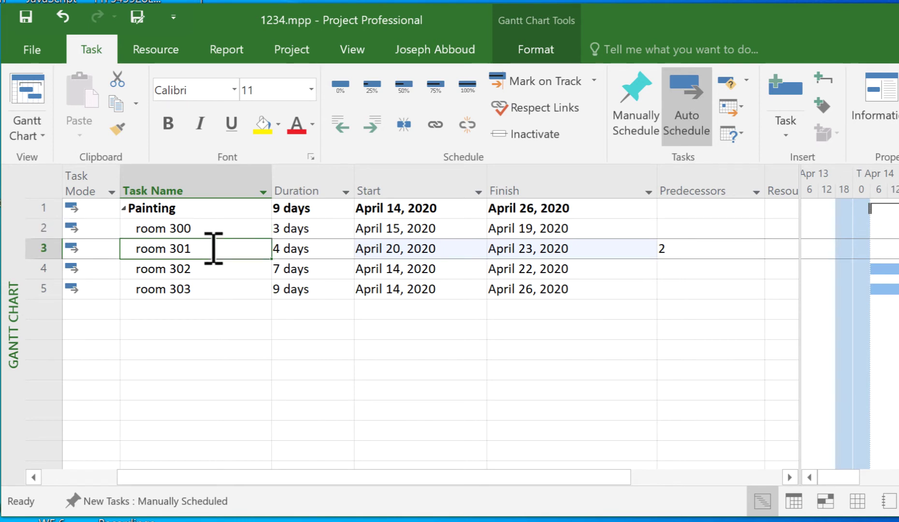
{"action": "double_click", "coordinate": [185, 248]}
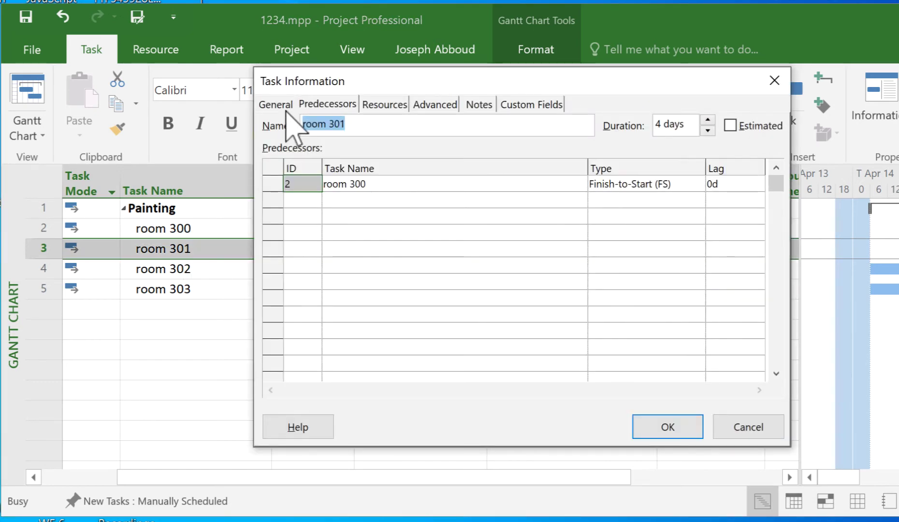
{"action": "left_click", "coordinate": [326, 104]}
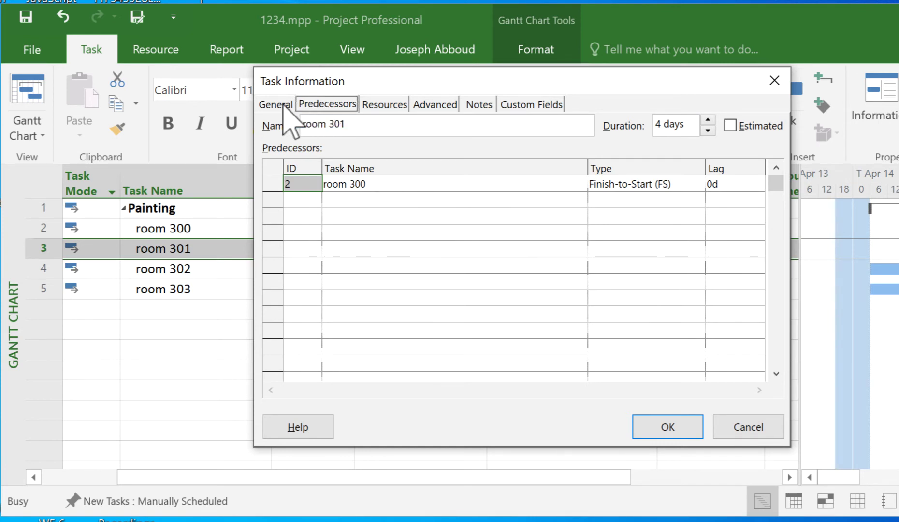
{"action": "left_click", "coordinate": [283, 104]}
{"action": "left_click", "coordinate": [322, 105]}
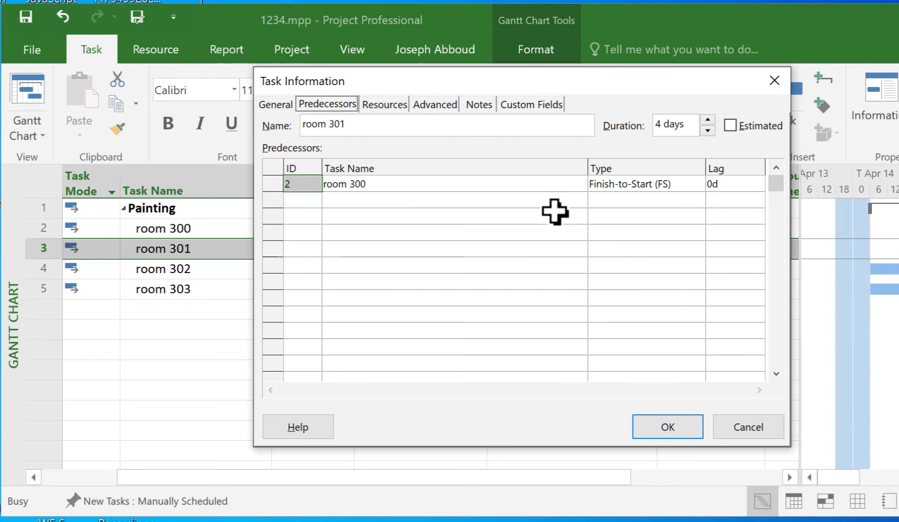
{"action": "left_click", "coordinate": [683, 424]}
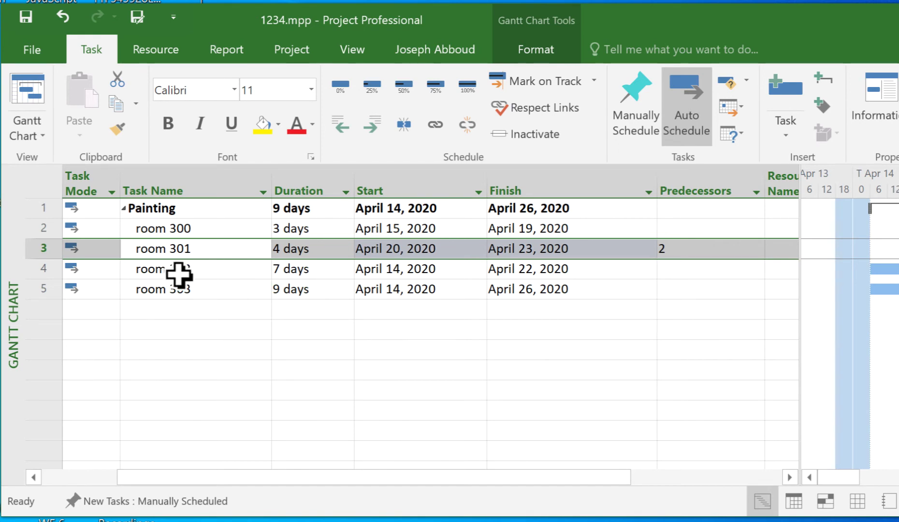
Set task 3 (room 301) as the predecessor of room 302.
{"action": "left_click", "coordinate": [206, 273]}
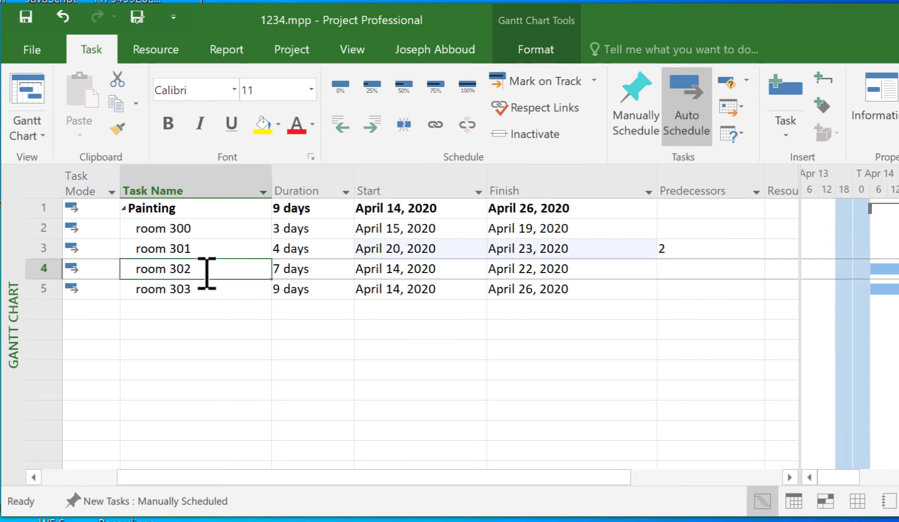
{"action": "left_click", "coordinate": [44, 269]}
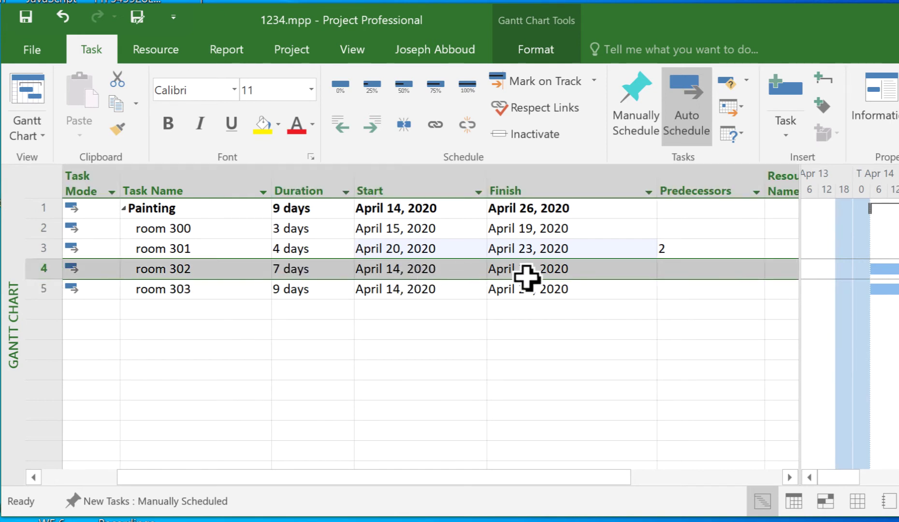
{"action": "left_click", "coordinate": [665, 271]}
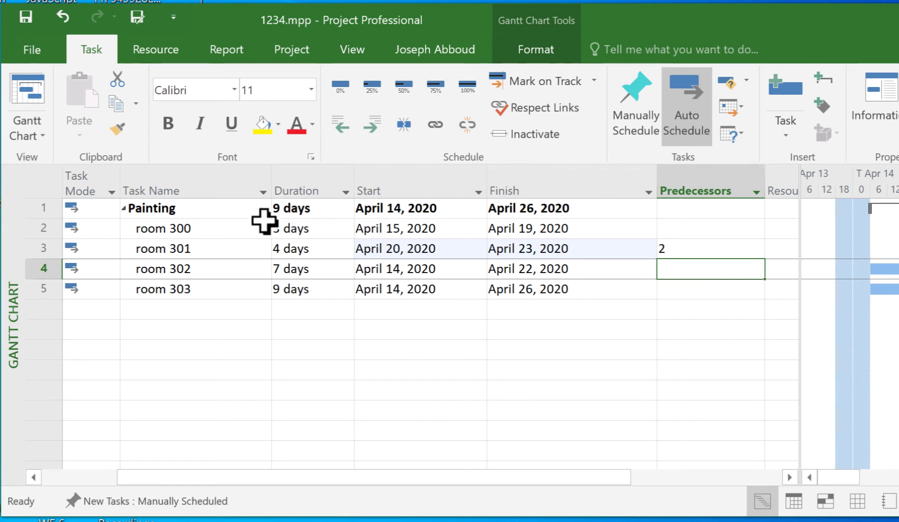
{"action": "left_click", "coordinate": [44, 249]}
{"action": "left_click", "coordinate": [678, 270]}
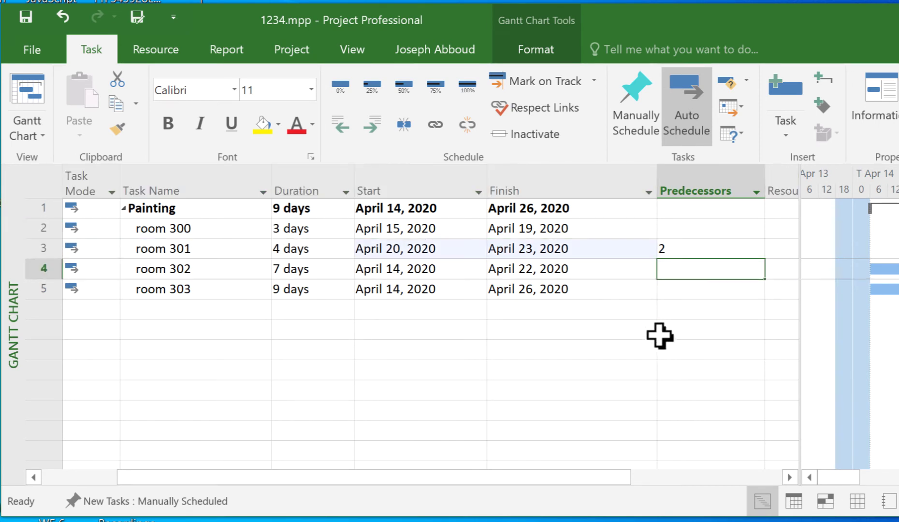
{"action": "key", "text": "Return"}
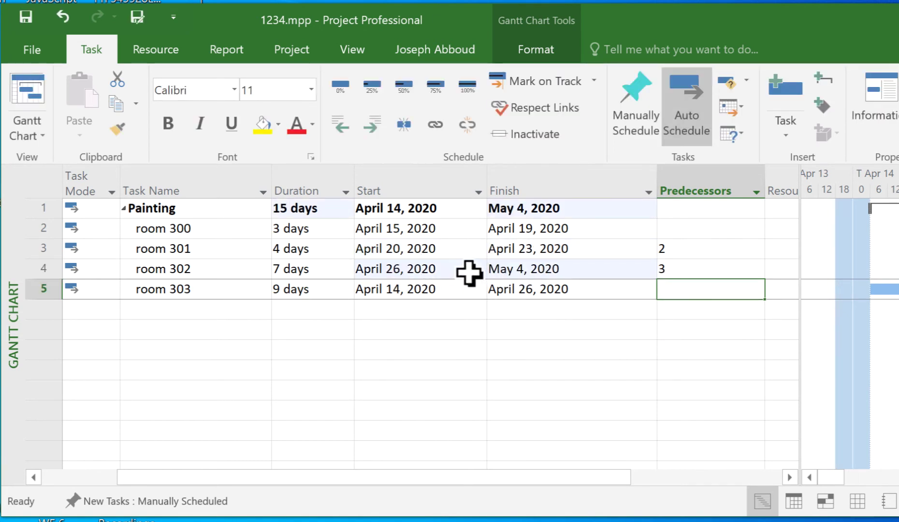
Add a lag of 2d to room 302's predecessor link in its task information.
{"action": "double_click", "coordinate": [207, 270]}
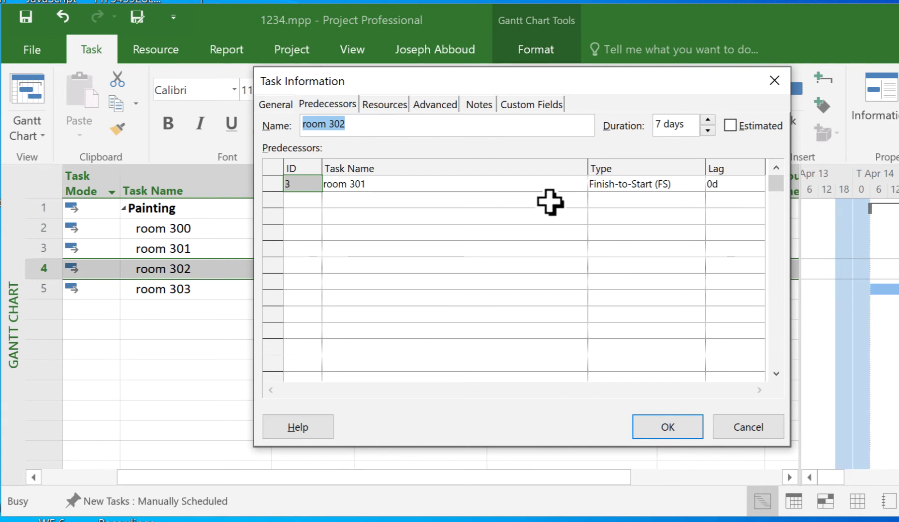
{"action": "left_click", "coordinate": [727, 185]}
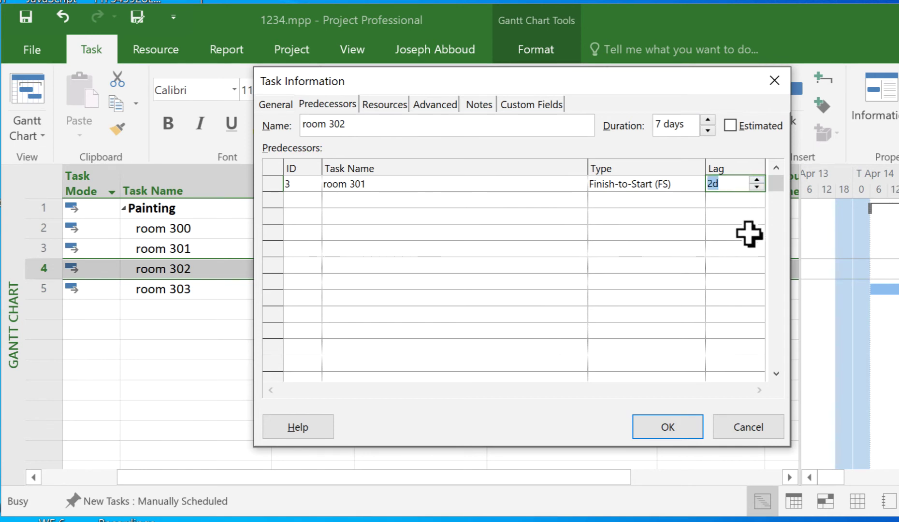
{"action": "left_click", "coordinate": [718, 216]}
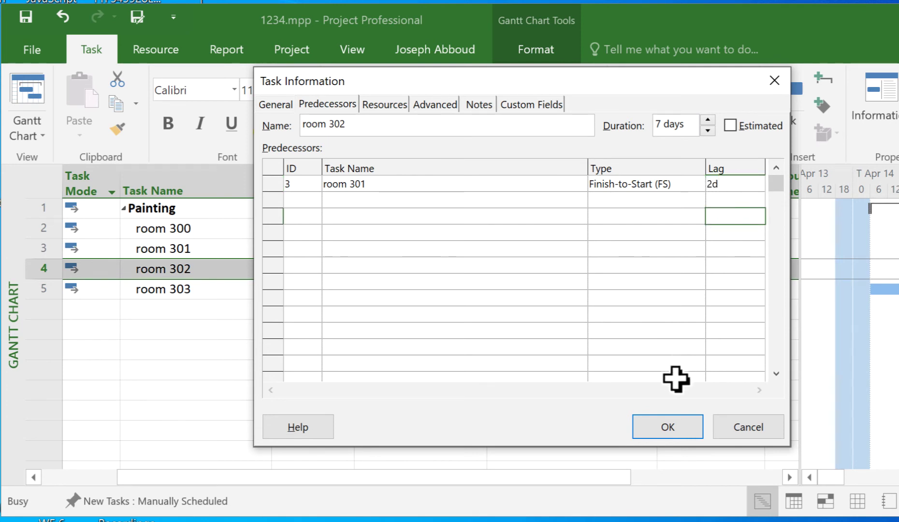
{"action": "left_click", "coordinate": [671, 420]}
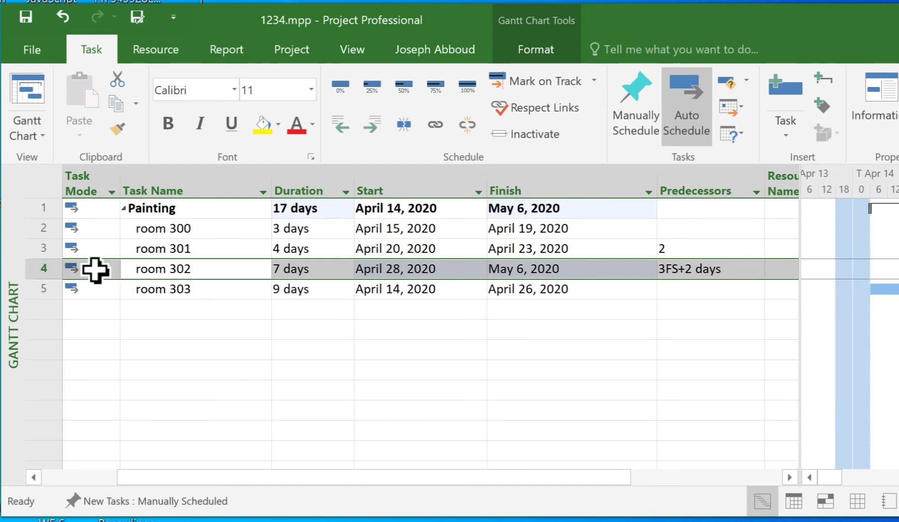
Set task 4 (room 302) as the predecessor of room 303.
{"action": "left_click", "coordinate": [683, 290]}
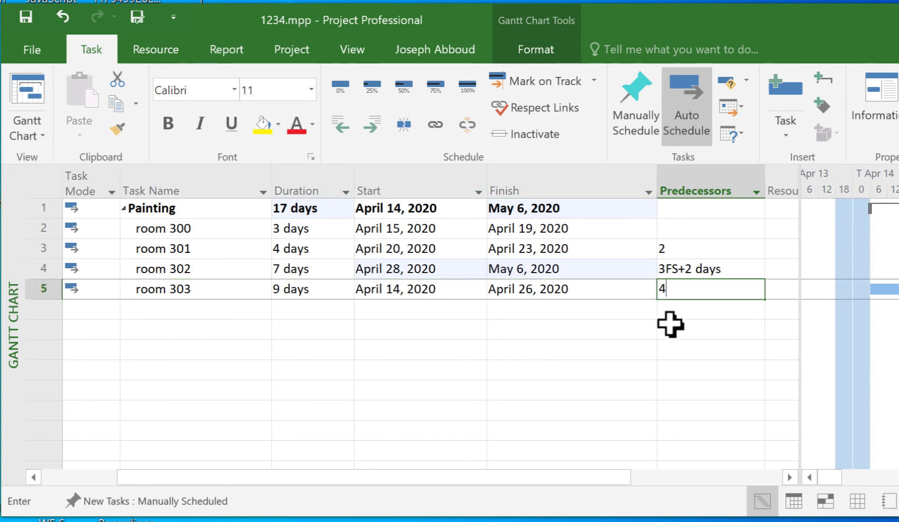
{"action": "key", "text": "Return"}
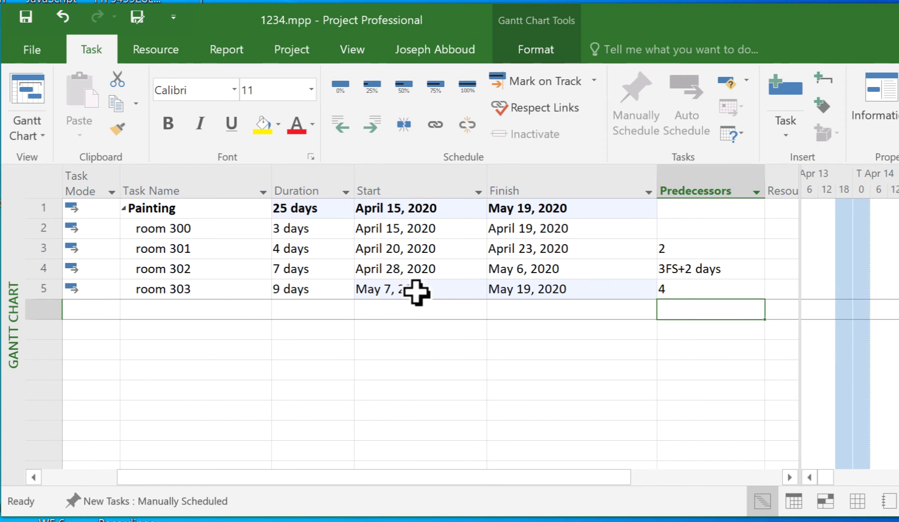
{"action": "left_click", "coordinate": [319, 291]}
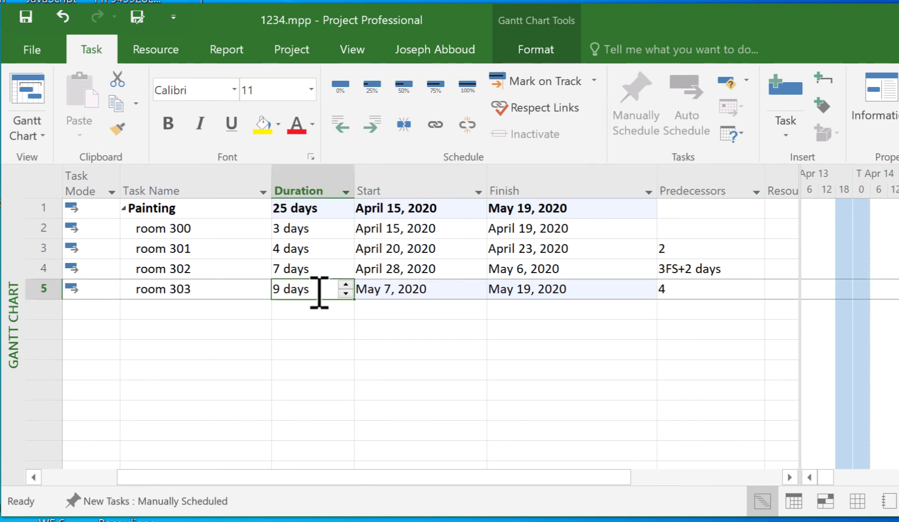
{"action": "left_click", "coordinate": [213, 270]}
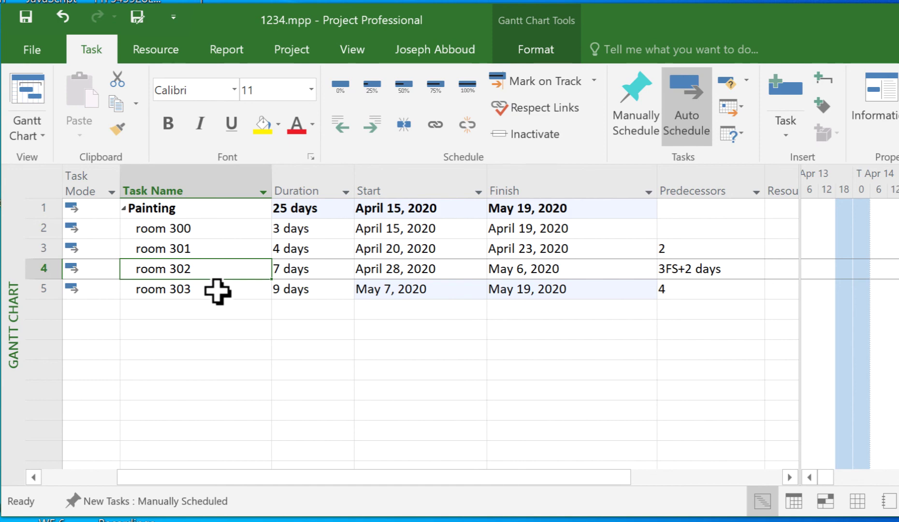
Try to apply a lag of -1d to room 303's predecessor link to task 4 in its task information.
{"action": "double_click", "coordinate": [237, 292]}
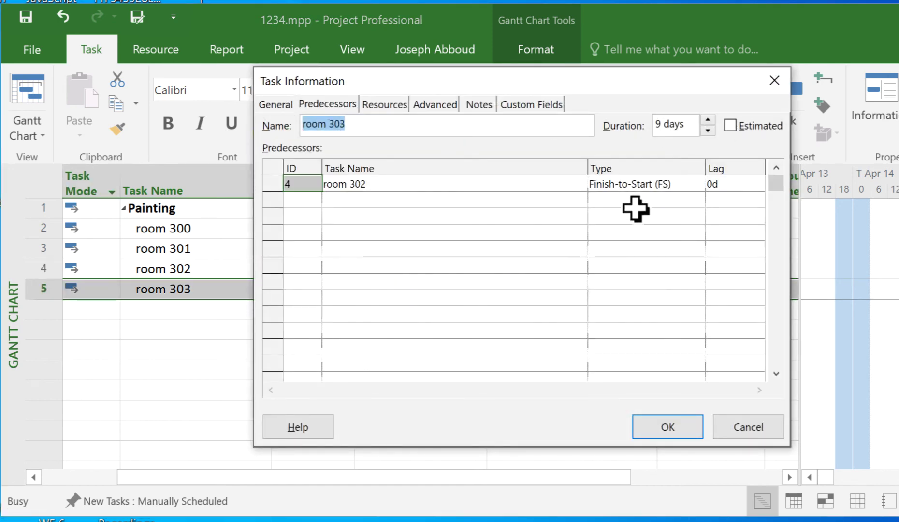
{"action": "left_click", "coordinate": [736, 185]}
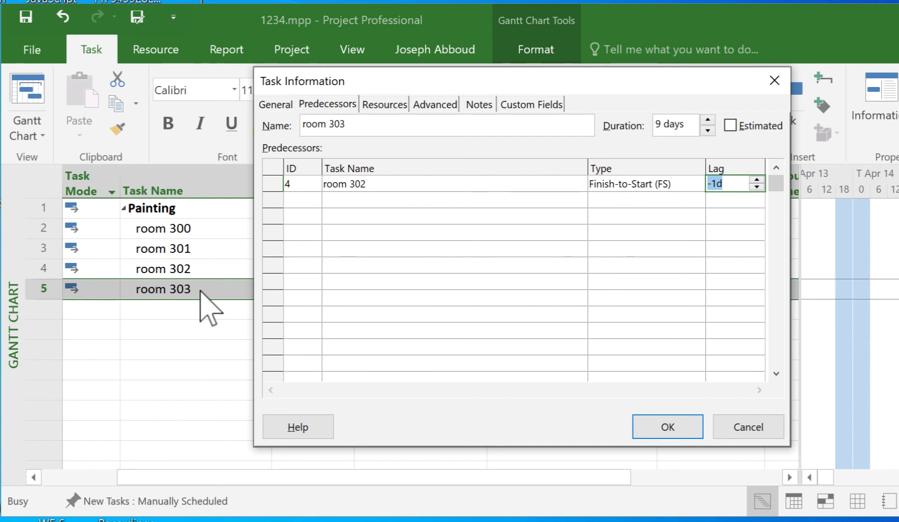
{"action": "left_click_drag", "start_coordinate": [466, 81], "coordinate": [690, 151]}
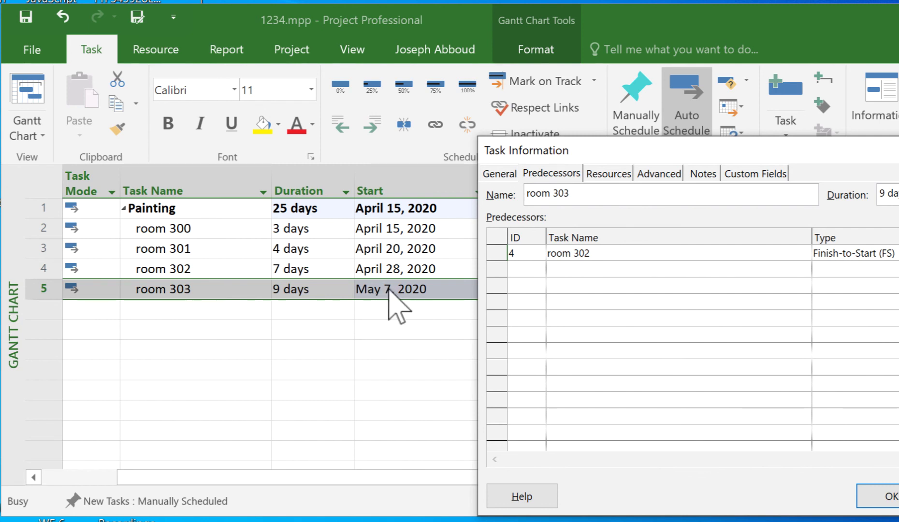
{"action": "left_click", "coordinate": [513, 253]}
{"action": "type", "text": "4"}
{"action": "left_click", "coordinate": [878, 495]}
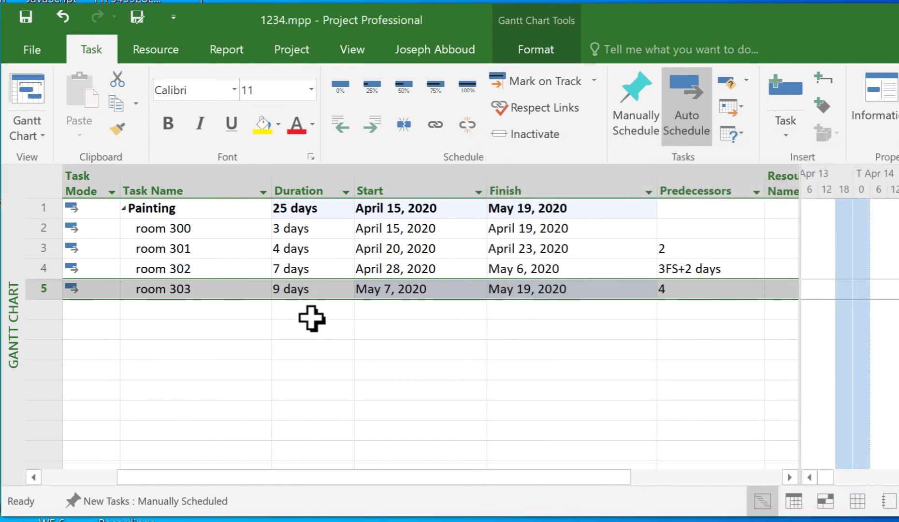